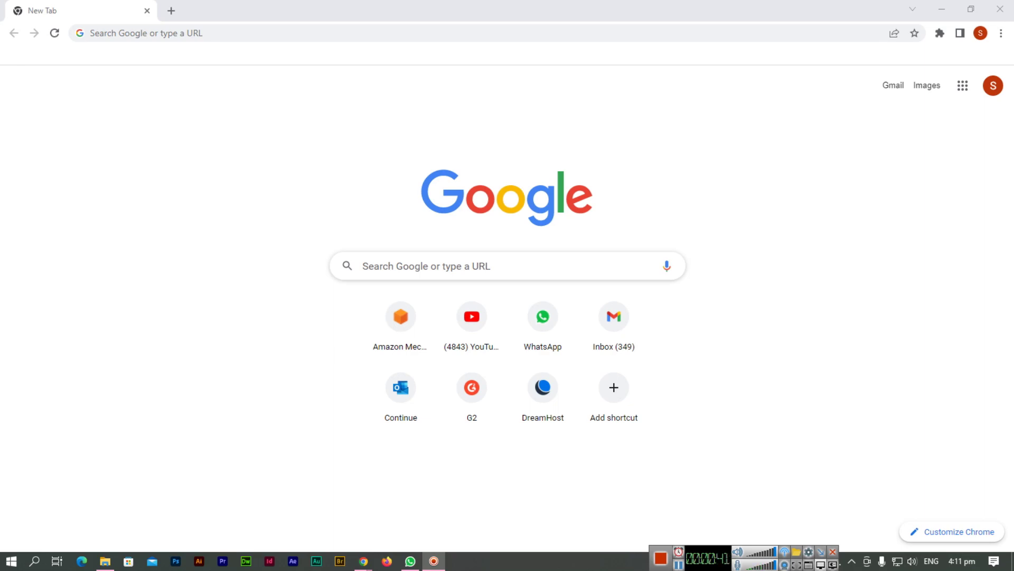
# Step: Go to krita.org in Chrome
pyautogui.click(213, 33)
pyautogui.write('krita.o9r')
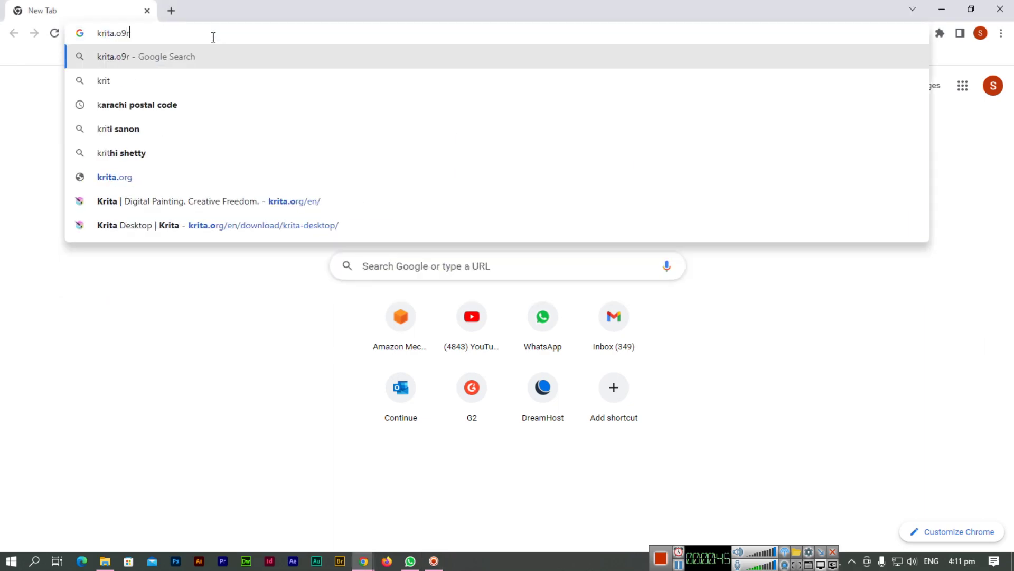
pyautogui.press('BackSpace')
pyautogui.press('BackSpace')
pyautogui.write('rg')
pyautogui.press('Return')
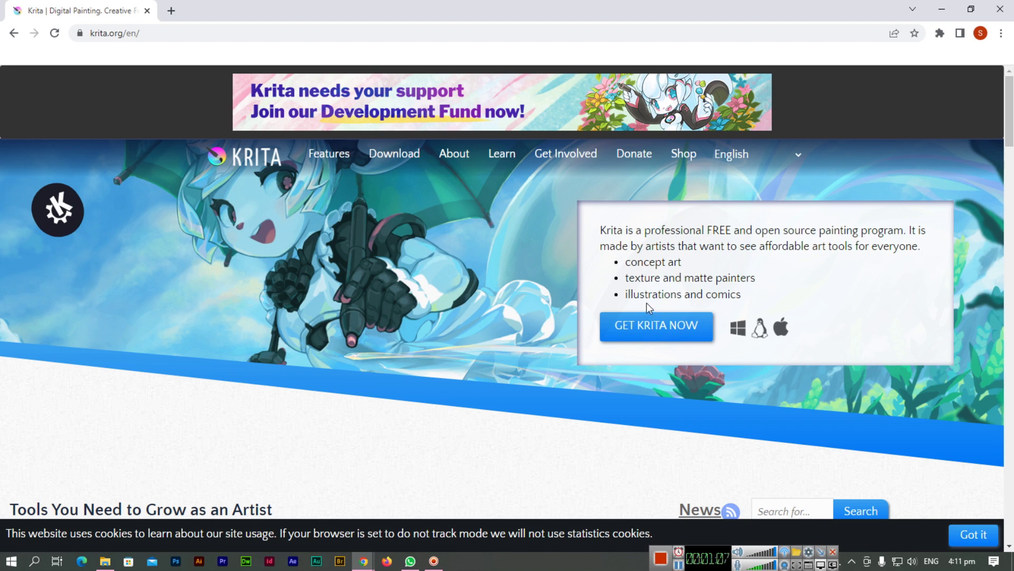
# Step: Download the Krita 5.1.1 Windows Installer 64-bit from the GET KRITA NOW page
pyautogui.click(659, 339)
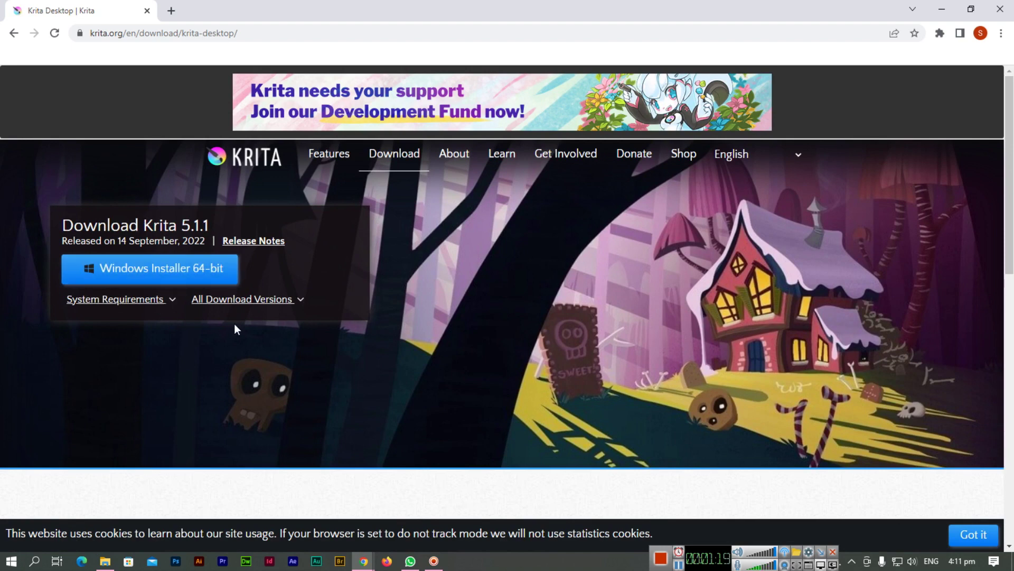
pyautogui.click(159, 276)
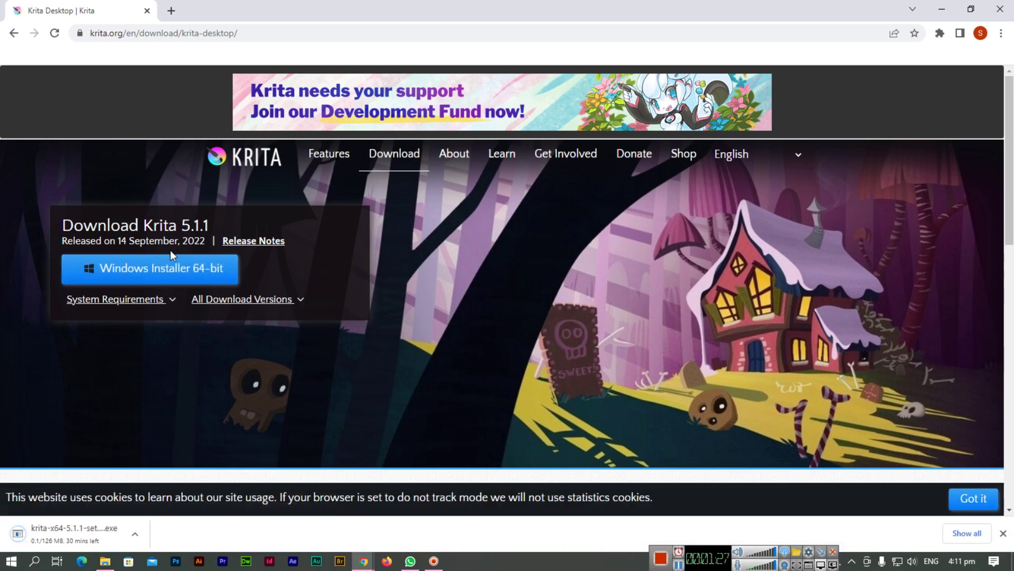
pyautogui.click(128, 272)
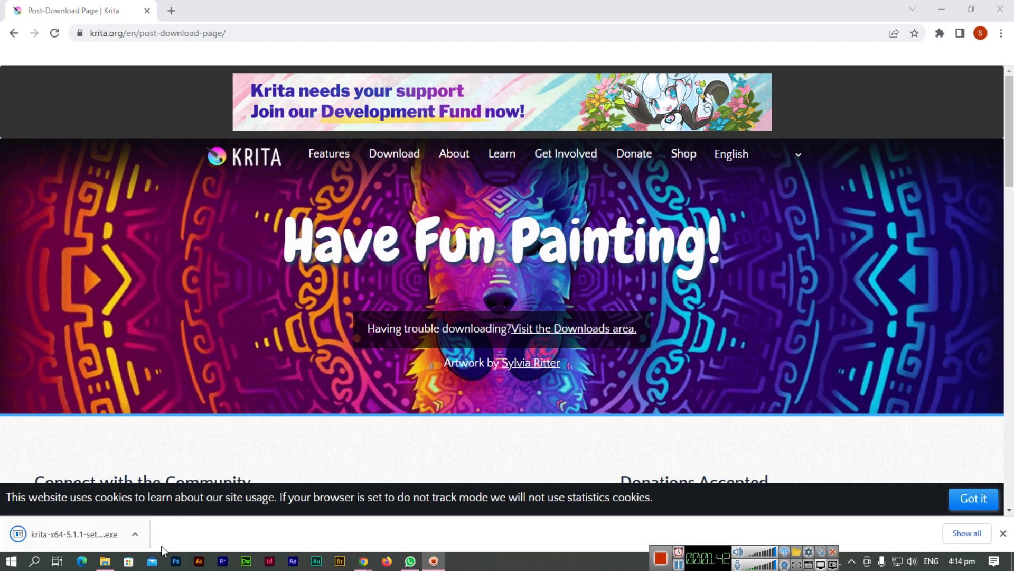
pyautogui.click(109, 527)
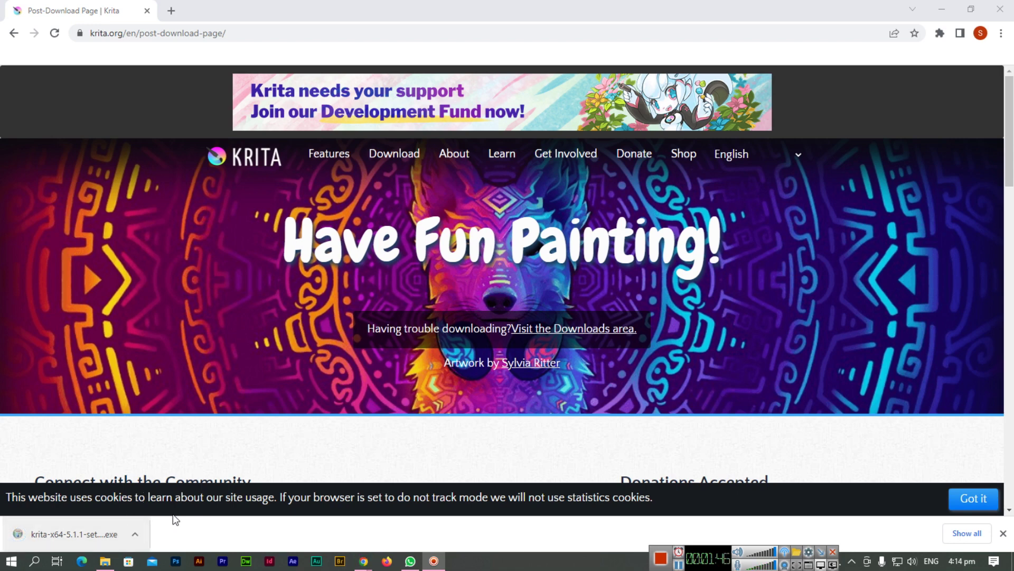
# Step: Run the downloaded Krita installer with English as the setup language
pyautogui.click(94, 537)
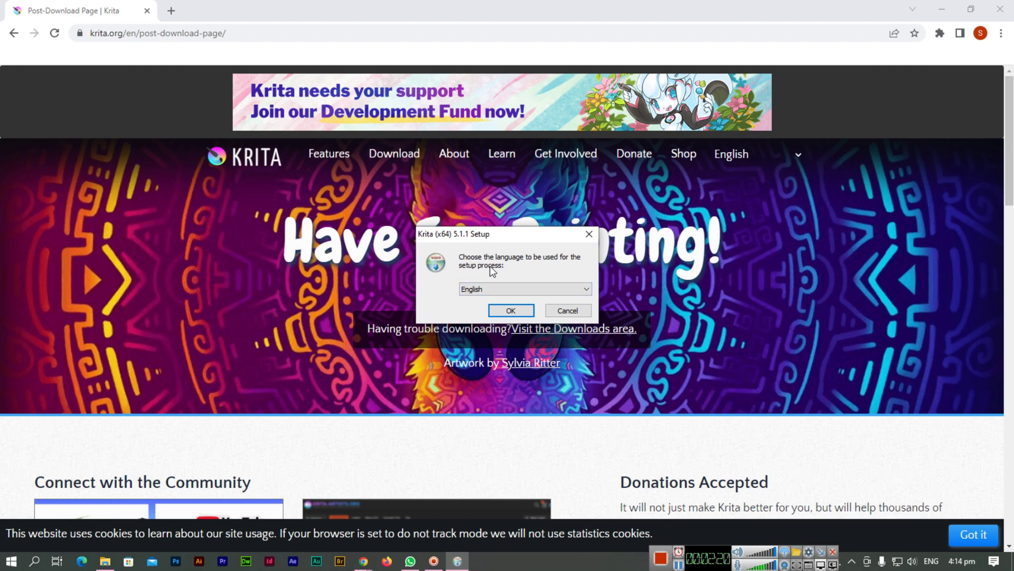
pyautogui.click(548, 287)
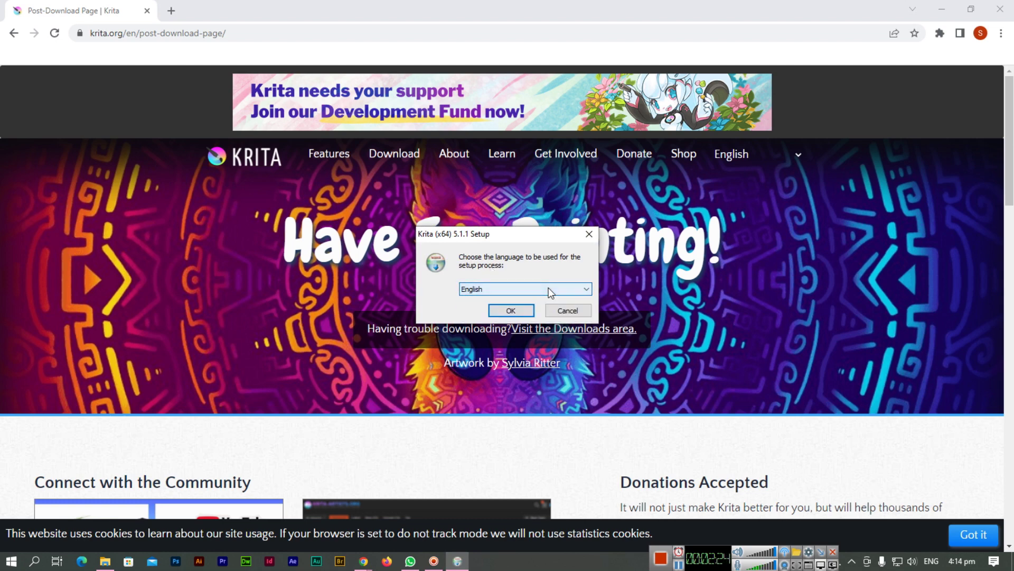
pyautogui.click(549, 288)
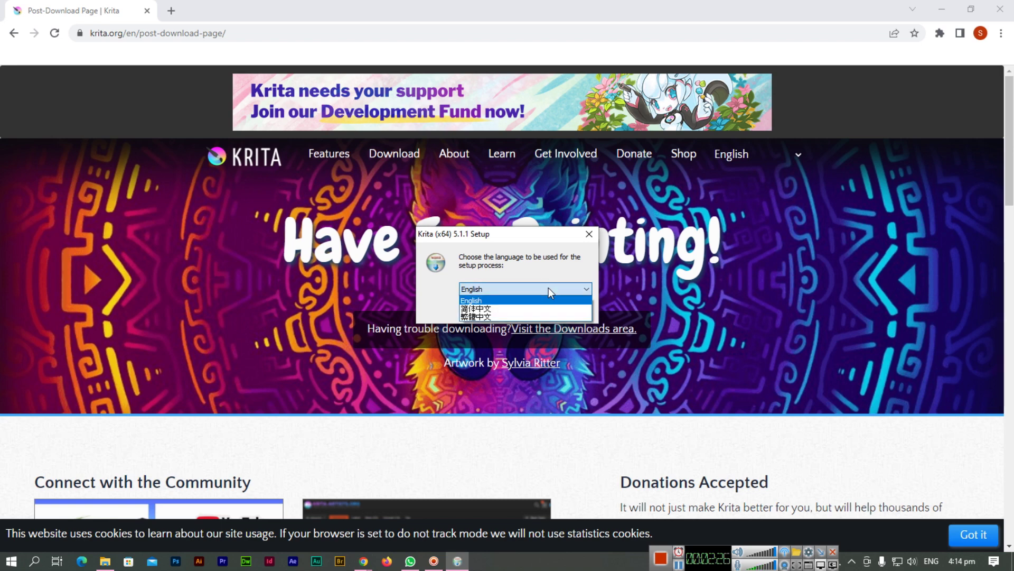
pyautogui.click(549, 288)
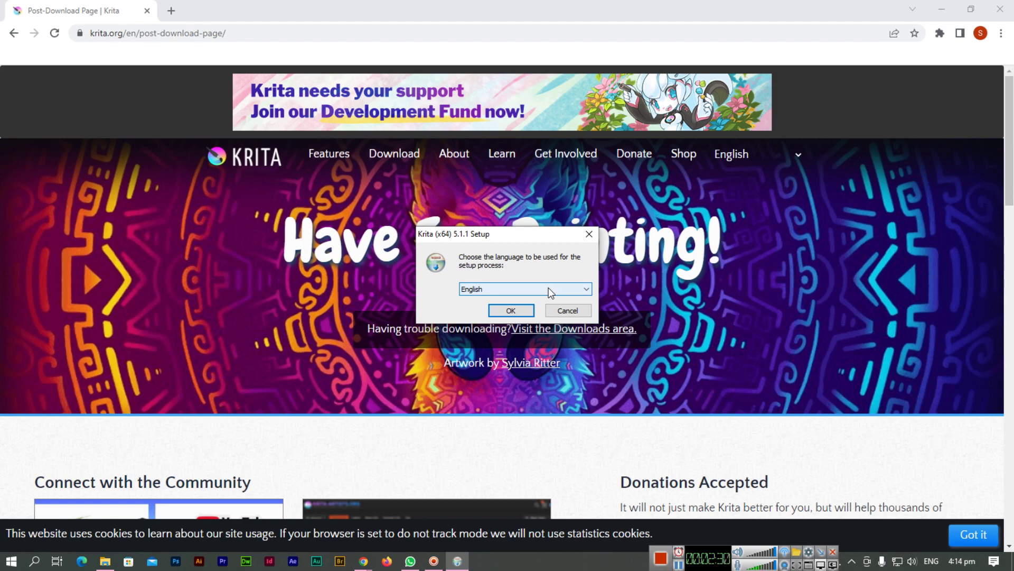
pyautogui.click(495, 310)
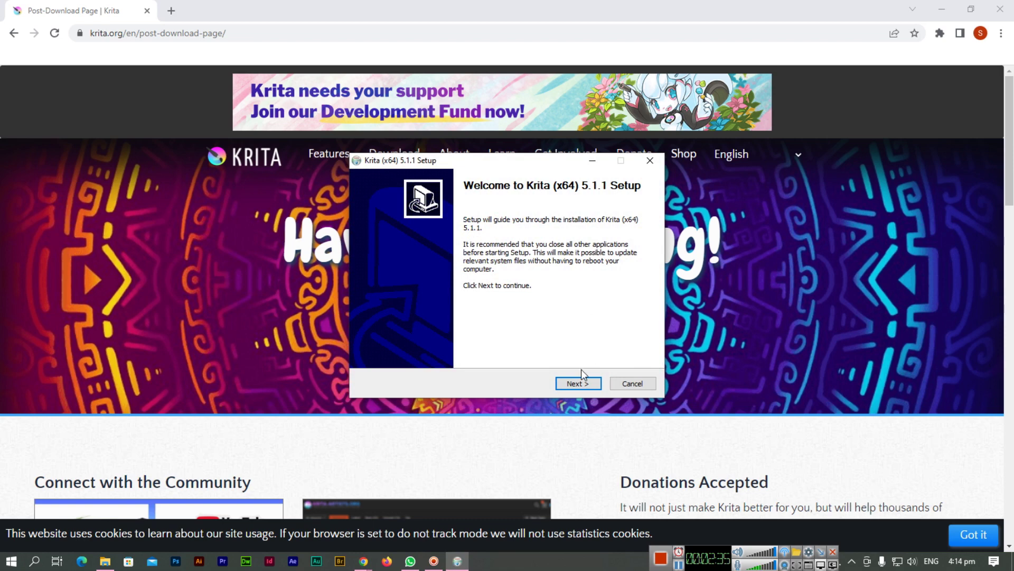
# Step: Move past the welcome page and accept the Krita license terms
pyautogui.click(586, 385)
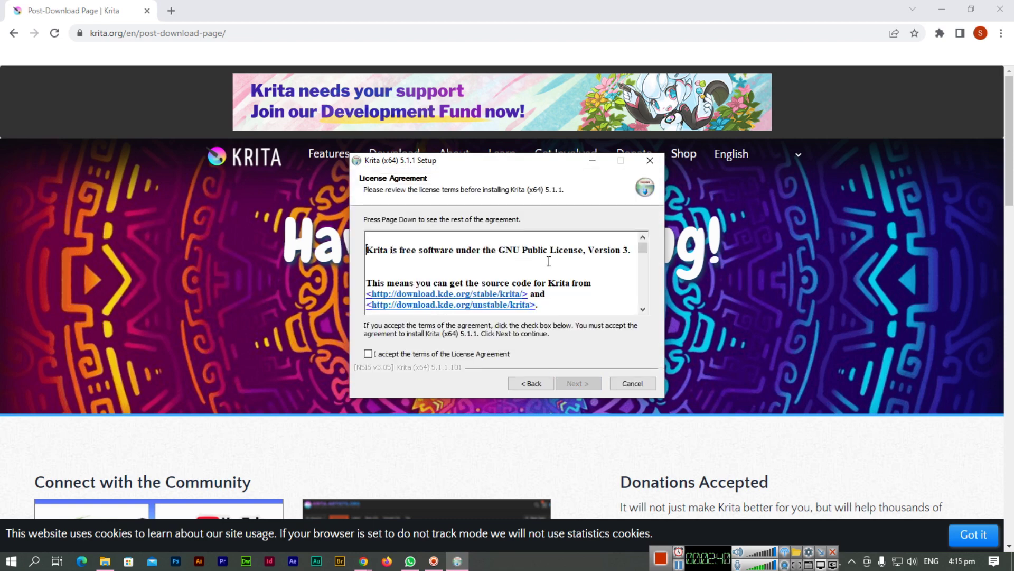
pyautogui.moveTo(643, 247); pyautogui.dragTo(644, 305)
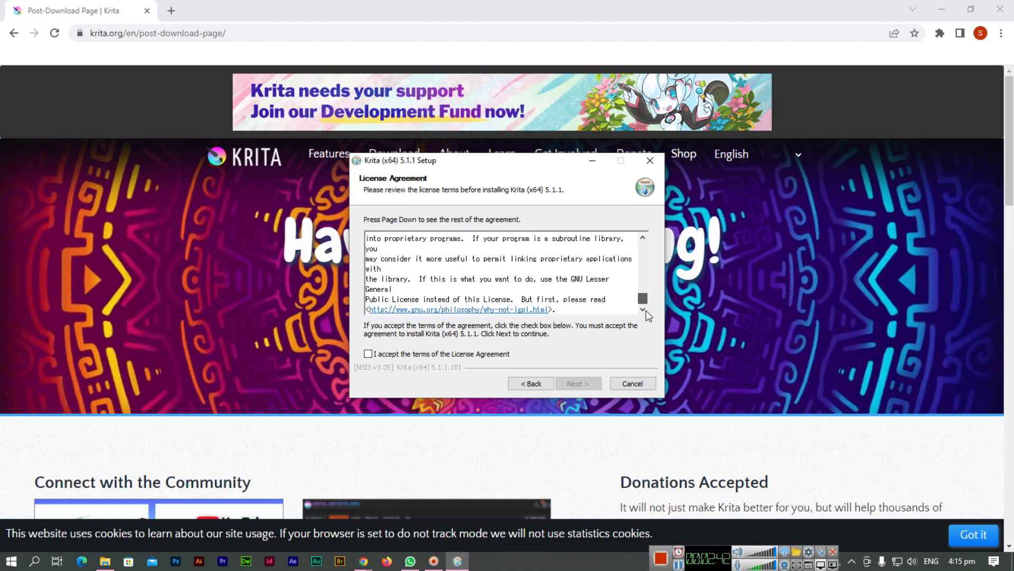
pyautogui.click(368, 354)
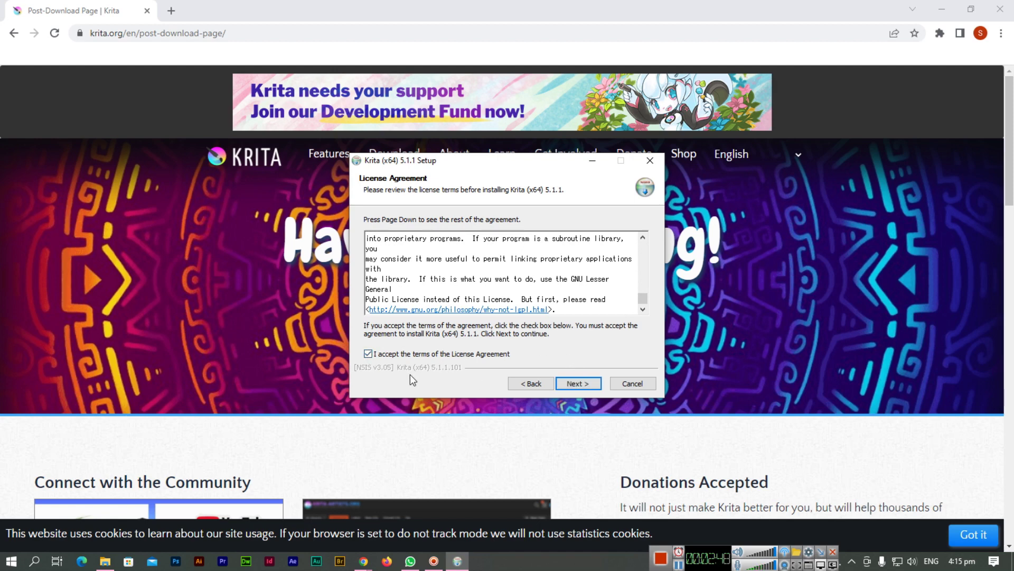
pyautogui.click(568, 383)
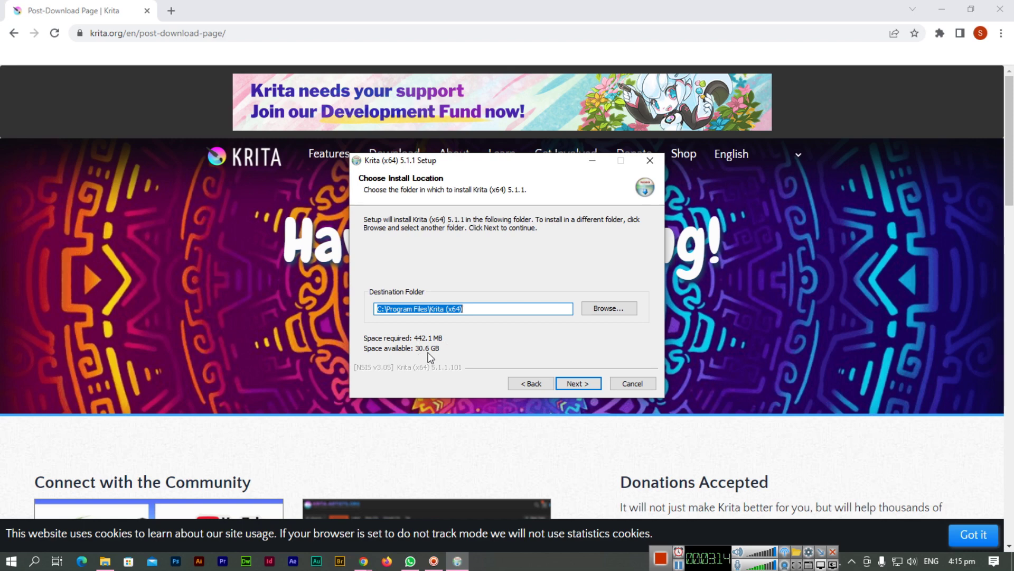
# Step: Keep the default folder, both components and Start Menu folder, and accept the Shell Extension license
pyautogui.click(571, 385)
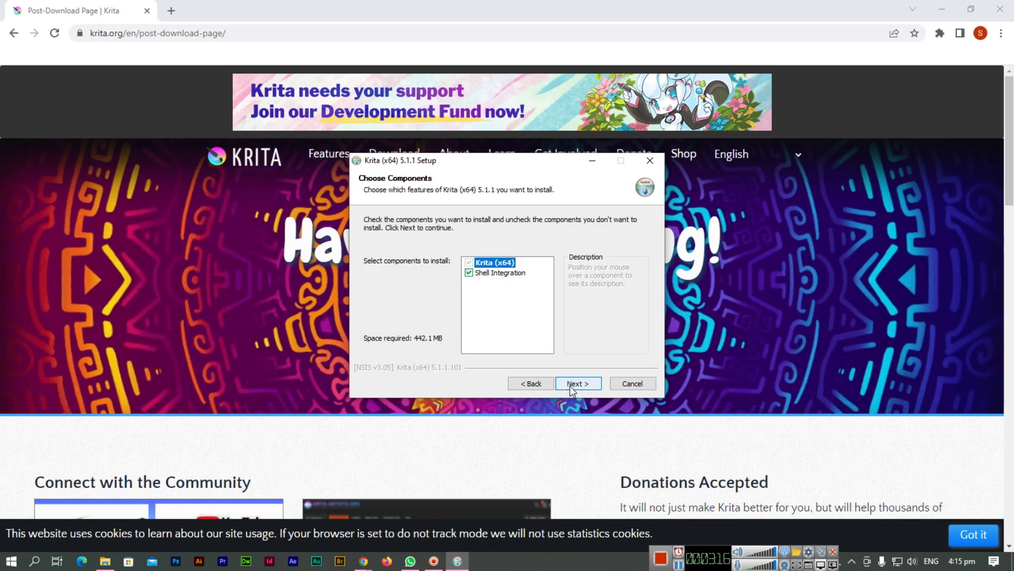
pyautogui.click(572, 385)
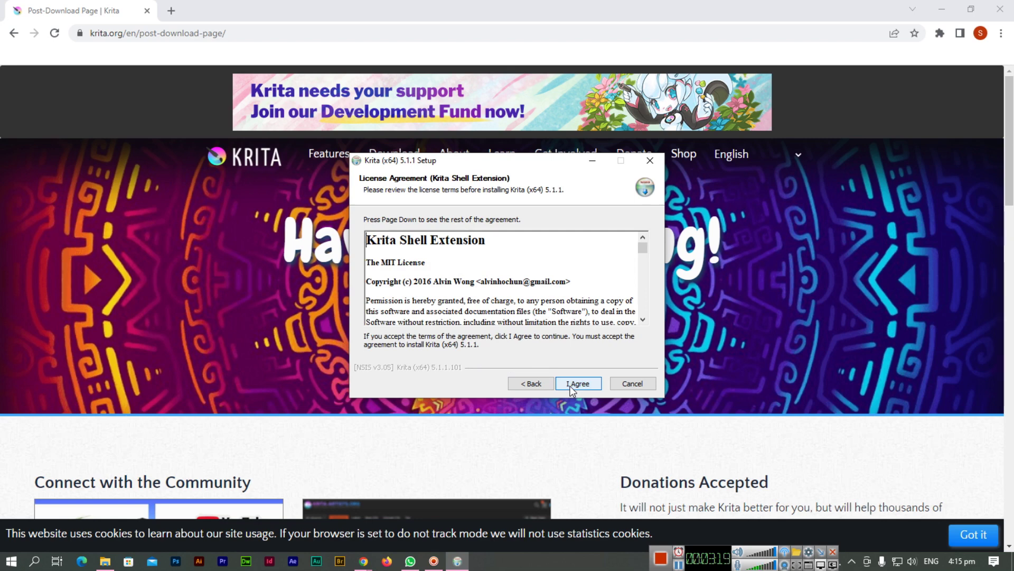
pyautogui.click(572, 385)
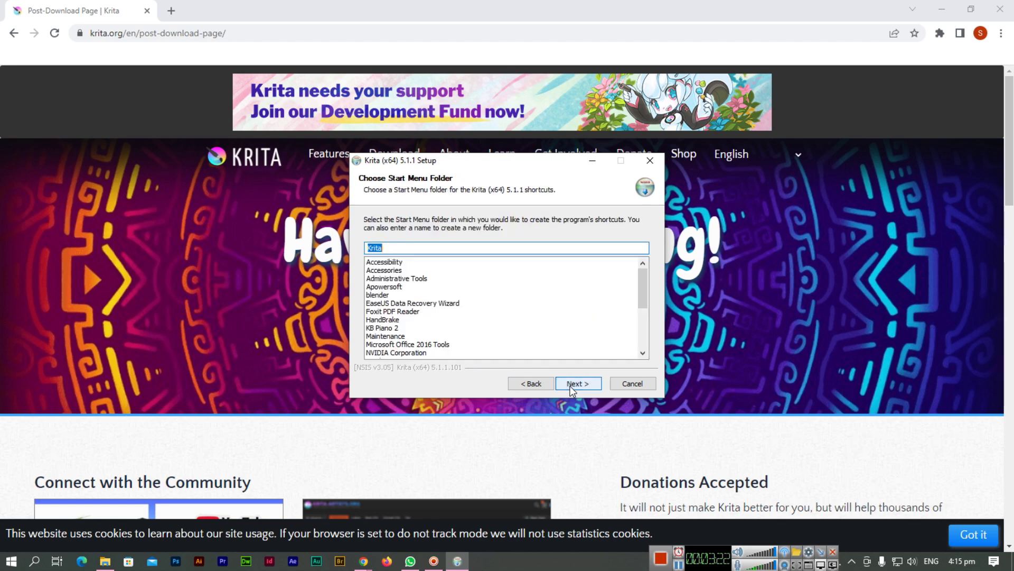
pyautogui.click(570, 386)
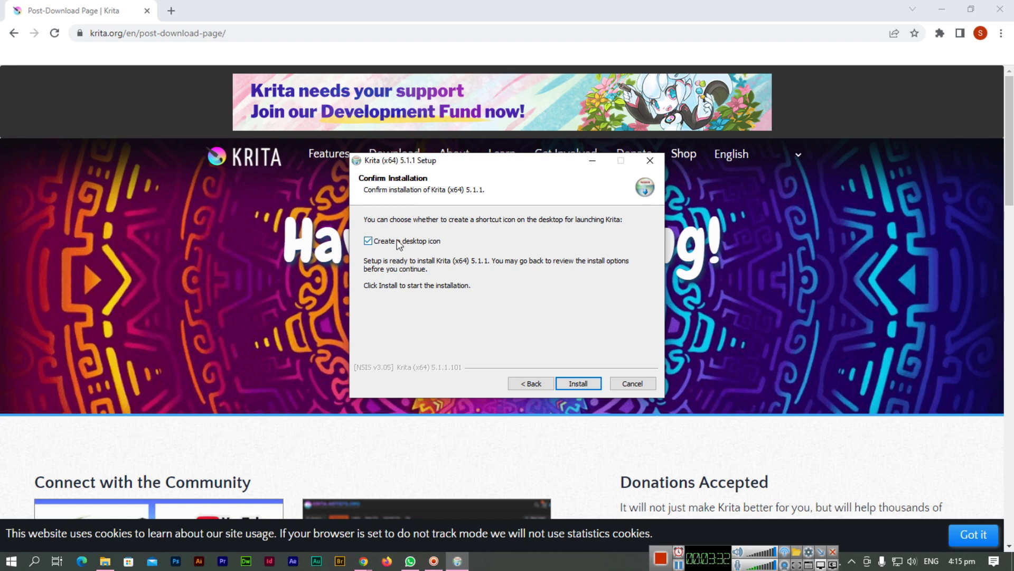
# Step: Install Krita with a desktop shortcut, finish the wizard and minimize Chrome
pyautogui.click(579, 386)
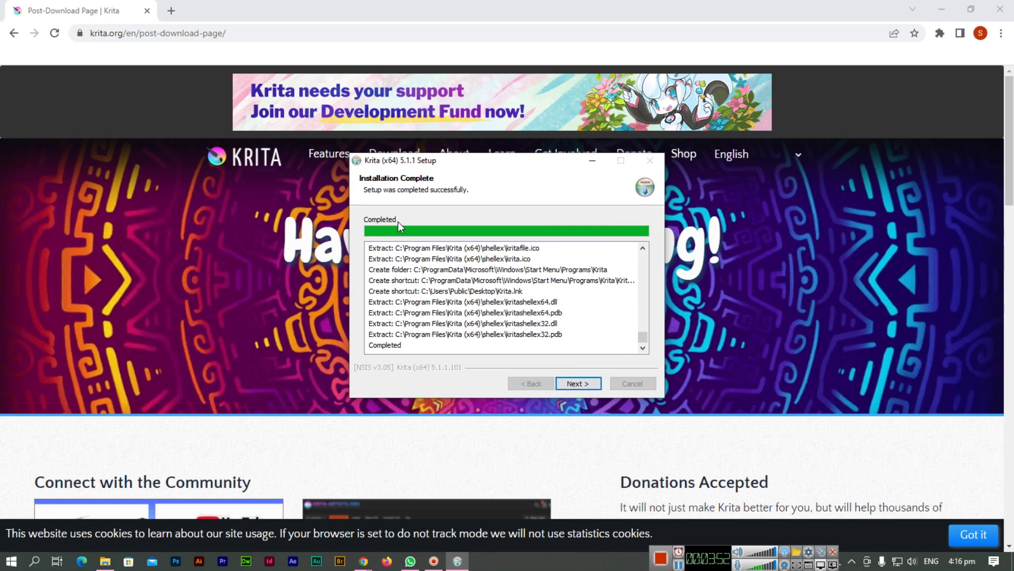
pyautogui.click(567, 384)
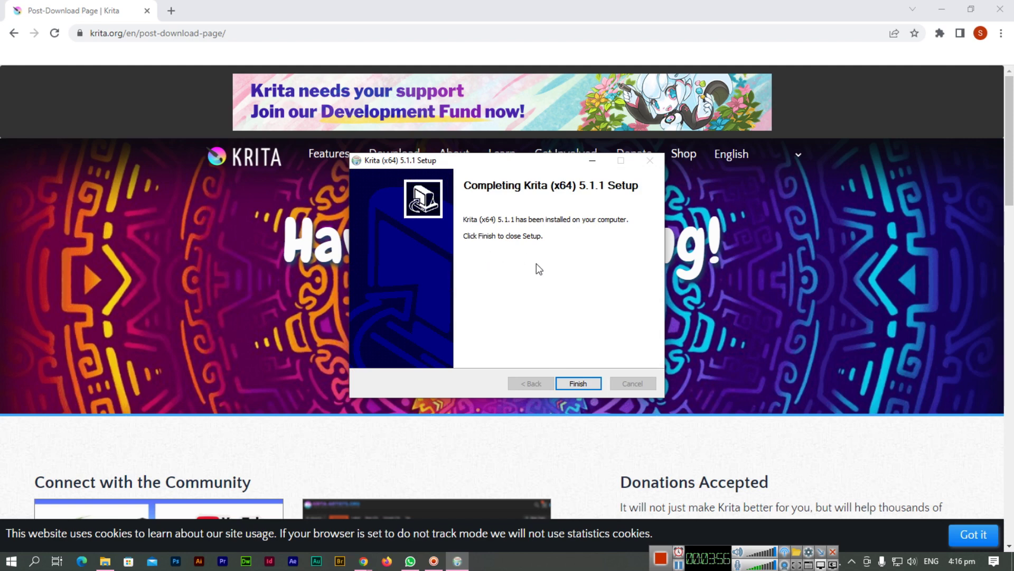
pyautogui.click(578, 383)
pyautogui.click(938, 10)
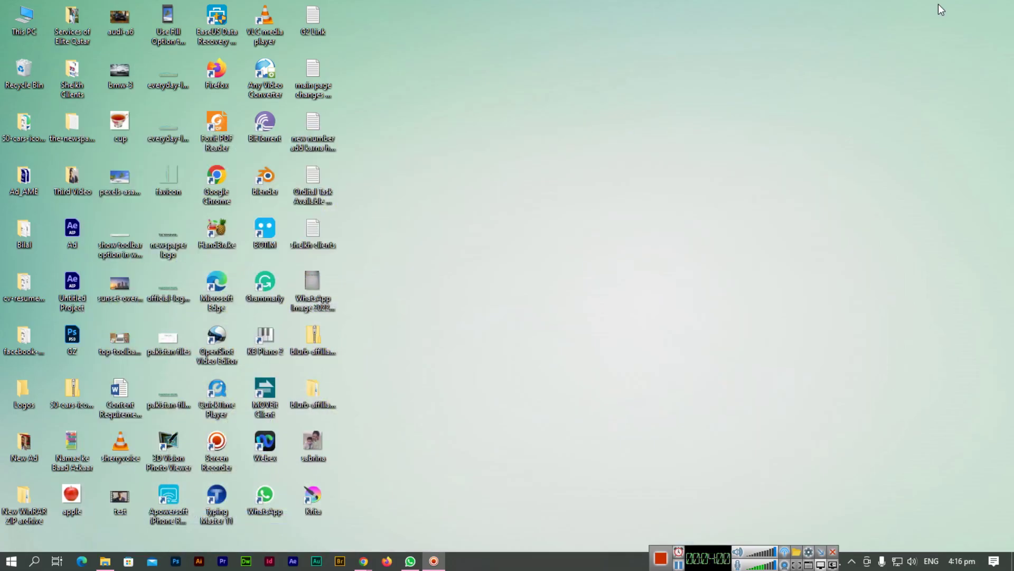
# Step: Launch Krita 5.1.1 from its desktop shortcut
pyautogui.doubleClick(315, 496)
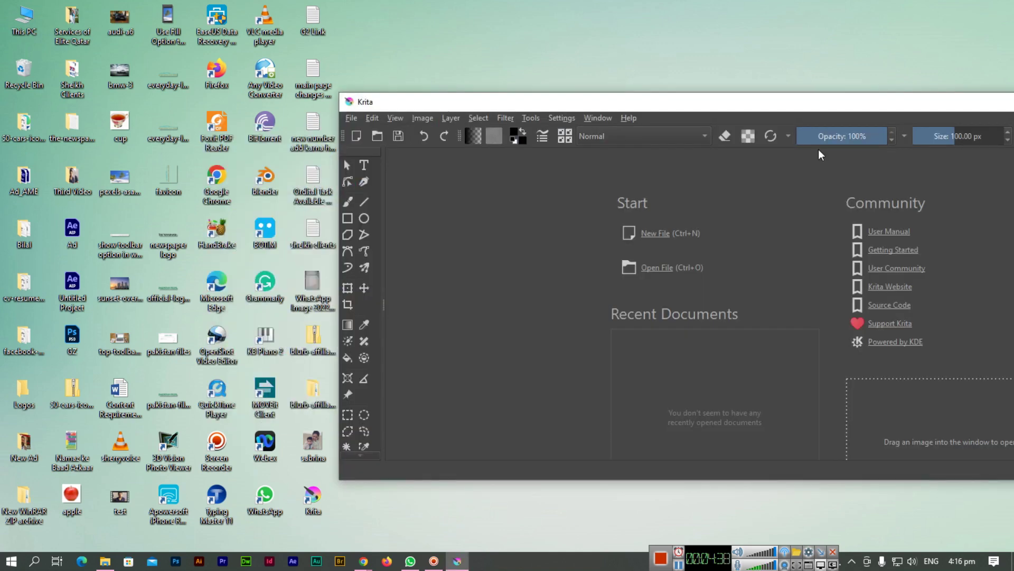
# Step: Maximize the Krita window by snapping it to the top screen edge
pyautogui.moveTo(821, 116); pyautogui.dragTo(579, 3)
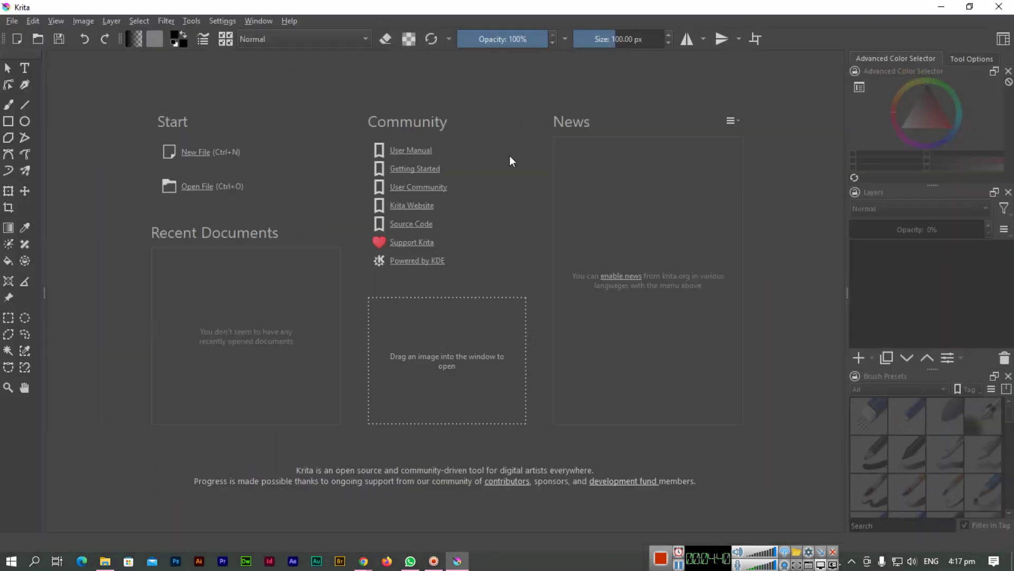